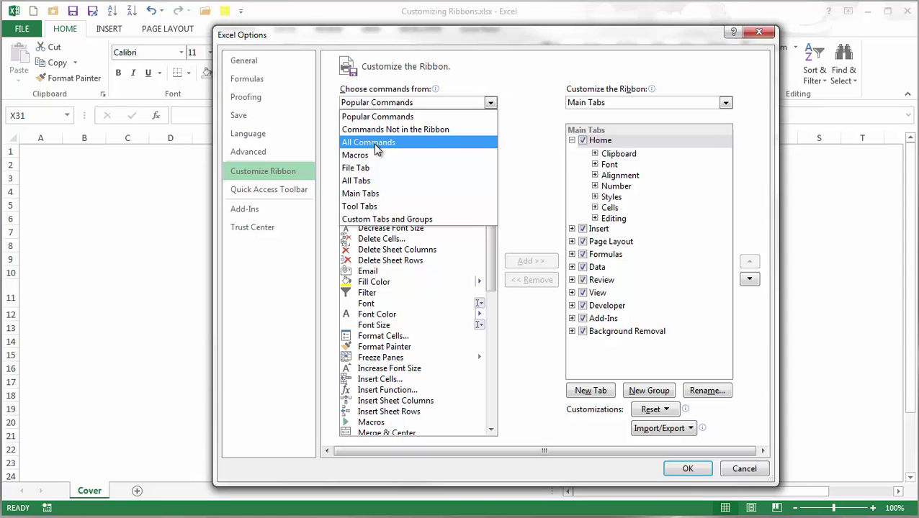
Look through the available command categories, list the Macros, and return to Popular Commands.
click(490, 101)
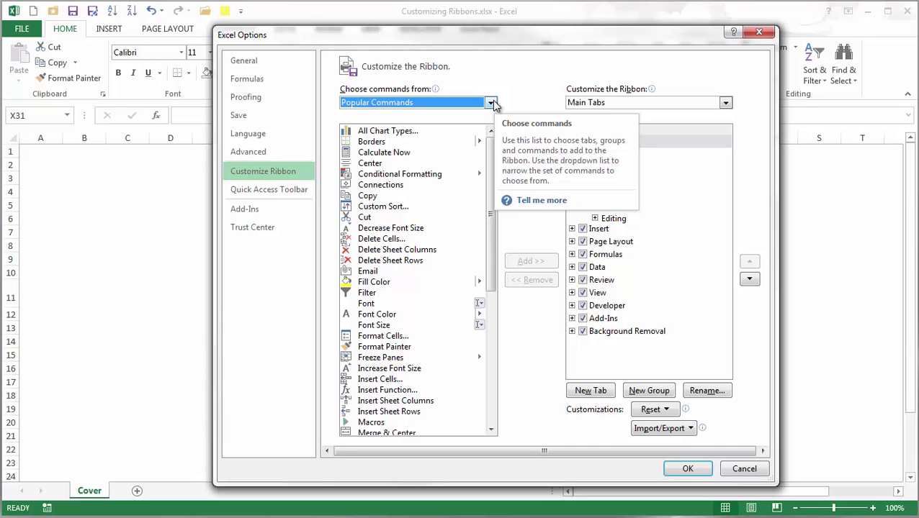
click(491, 103)
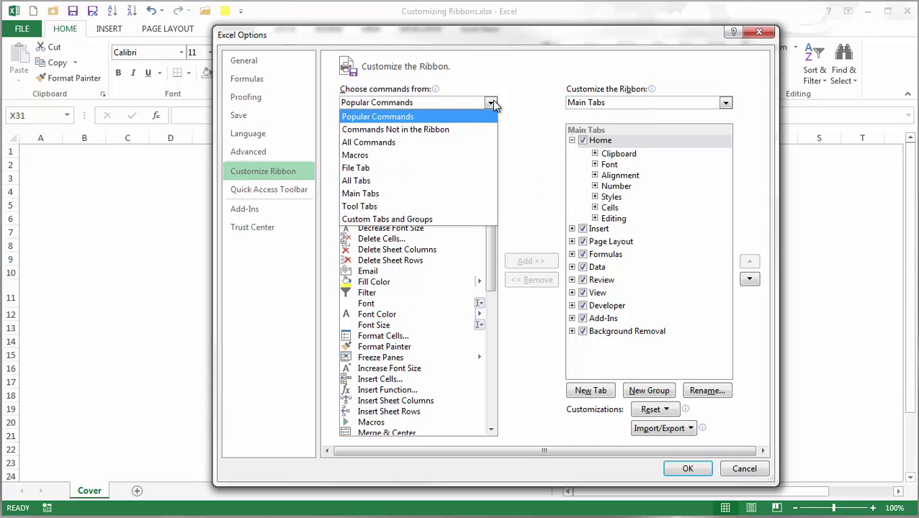
click(373, 157)
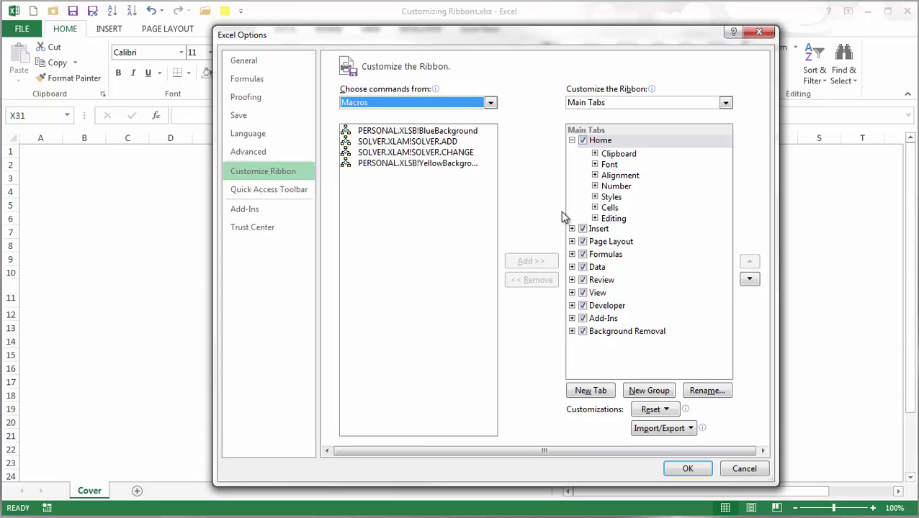
click(491, 103)
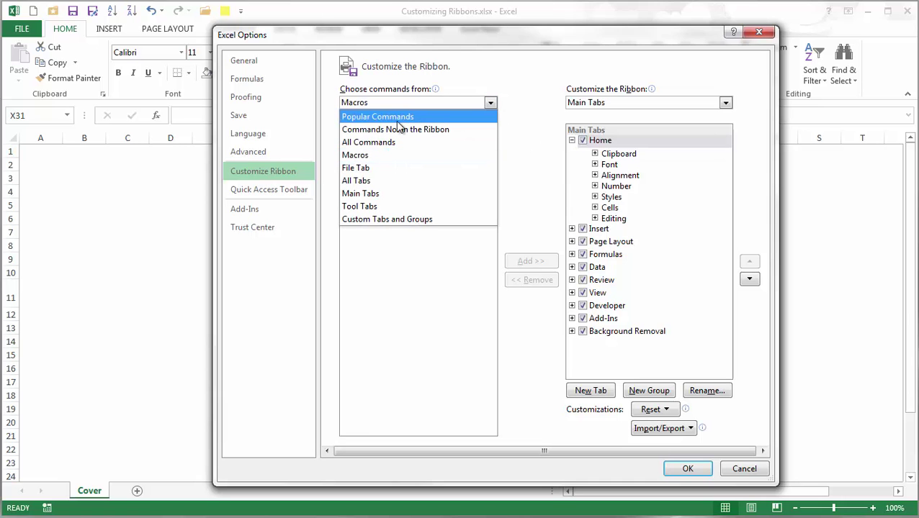
click(356, 118)
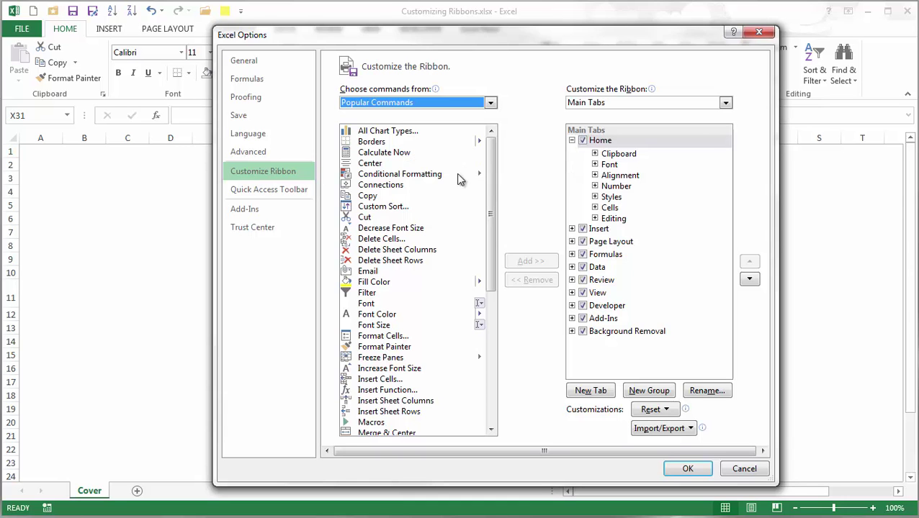
Add a new custom group after Outline in the Data tab and name it "Data Analysis".
click(597, 268)
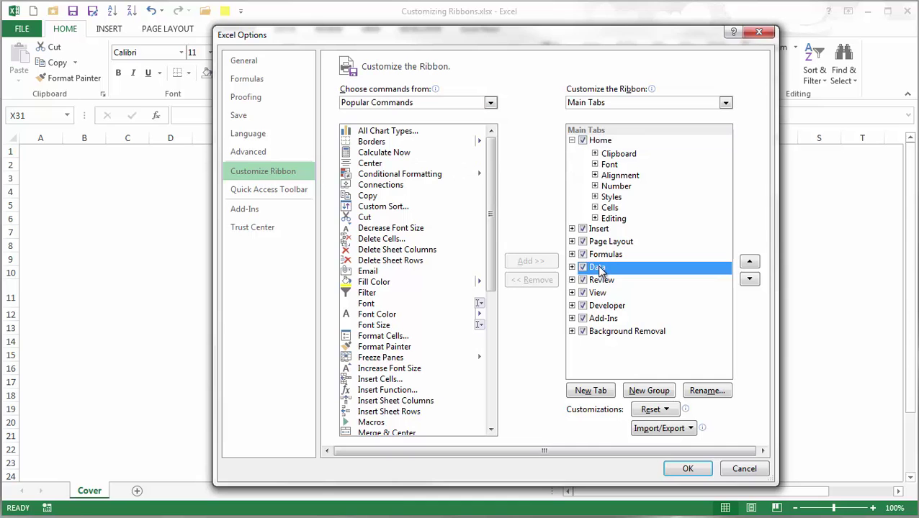
click(572, 267)
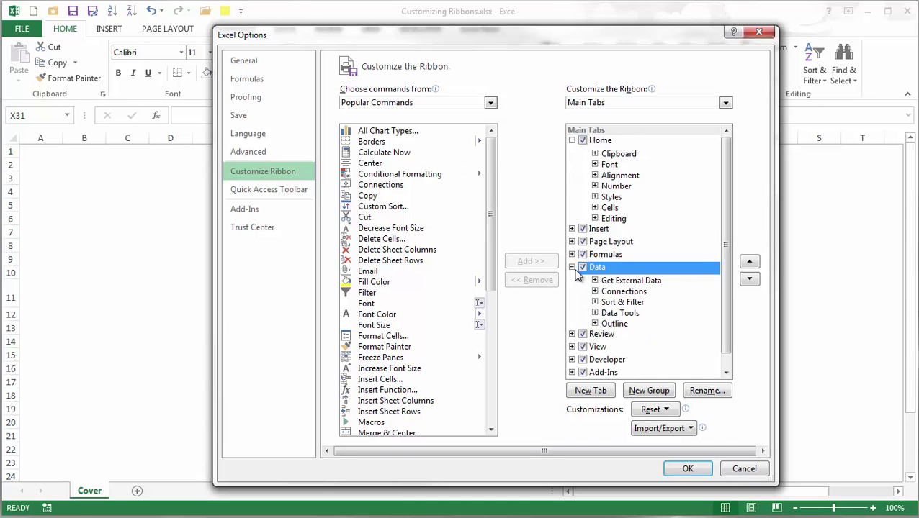
click(614, 324)
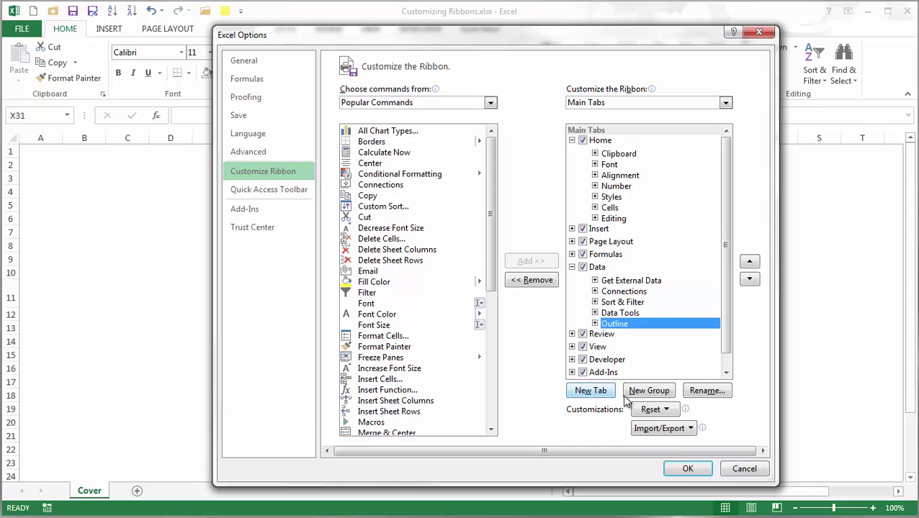
click(663, 392)
click(706, 391)
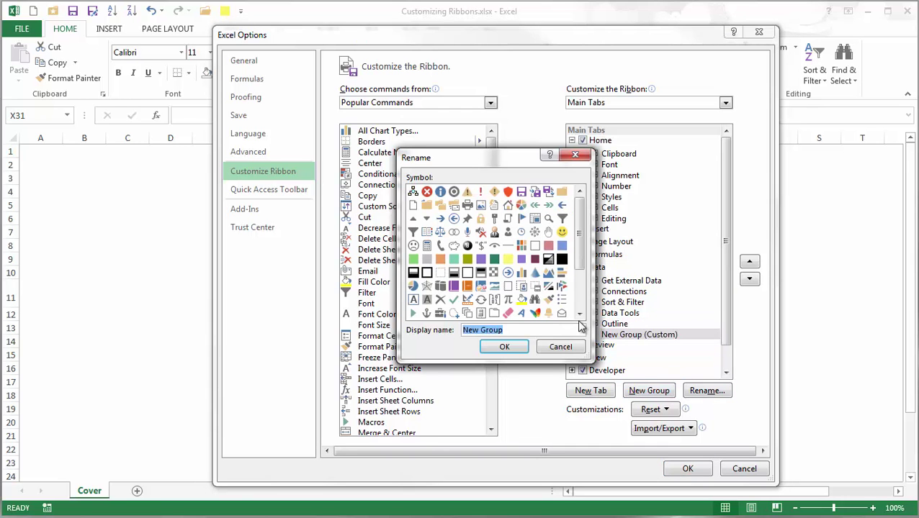
text(Data Analysis)
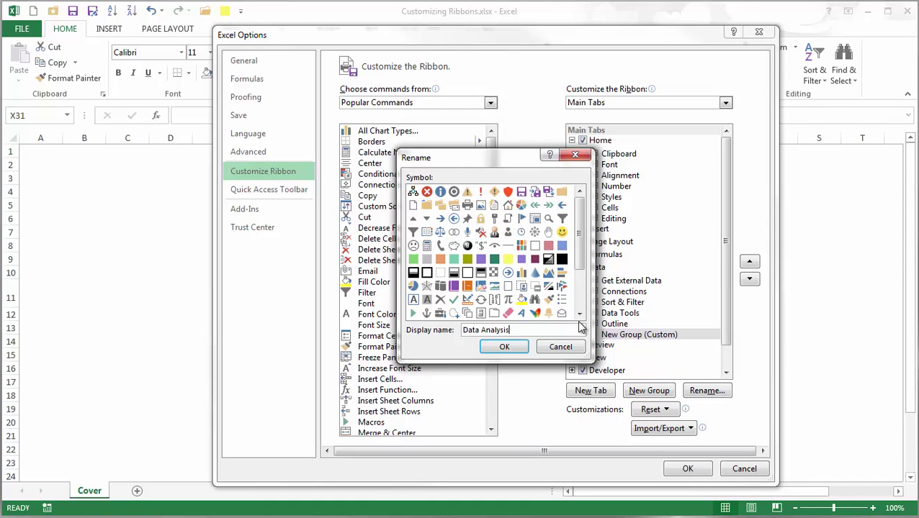
click(504, 347)
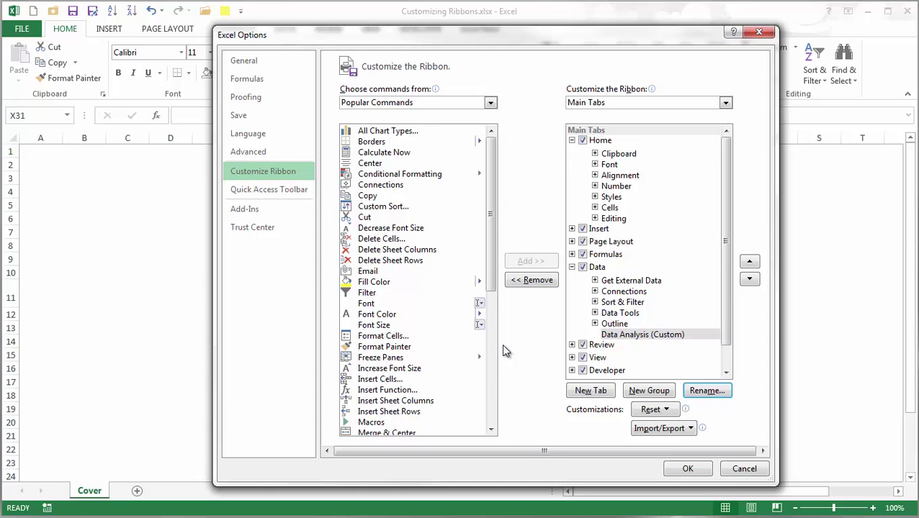
Add the PivotTable and Table commands to the Data Analysis group, apply the customization, and show the Data ribbon.
drag(490, 284, 488, 392)
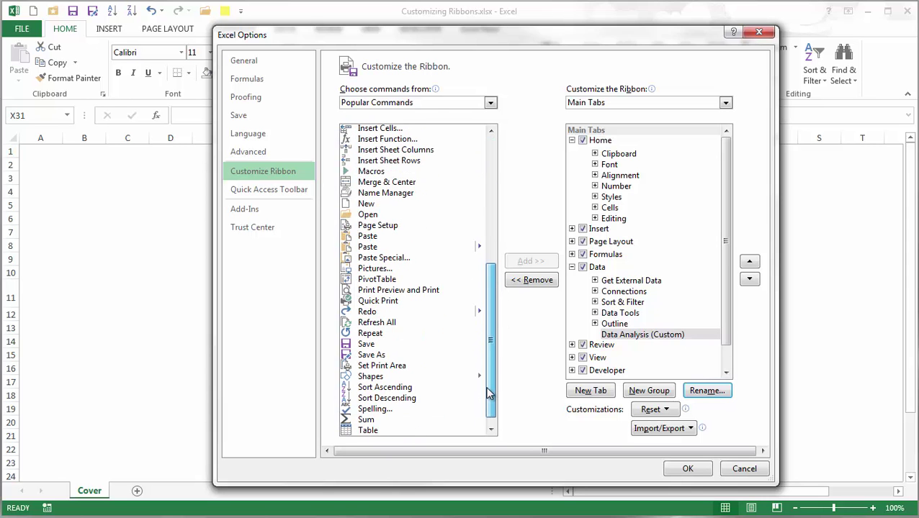
click(385, 281)
click(530, 261)
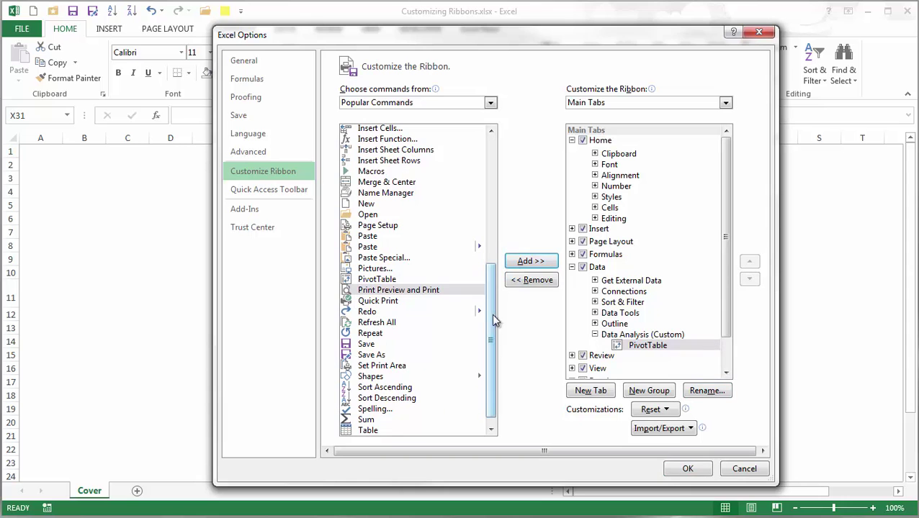
click(366, 429)
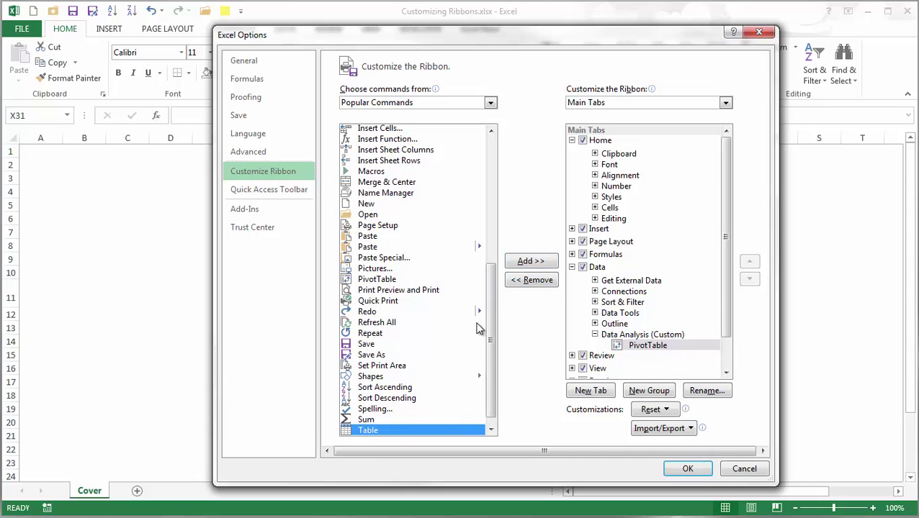
click(540, 261)
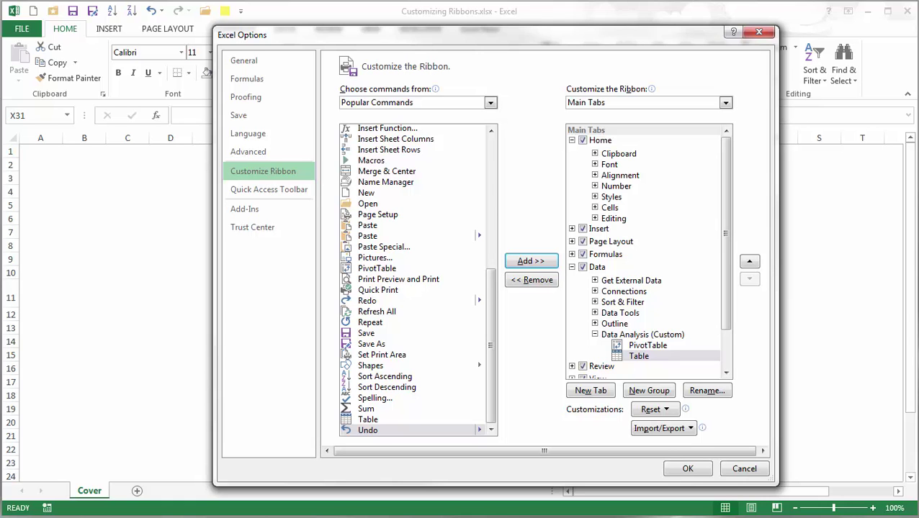
click(693, 470)
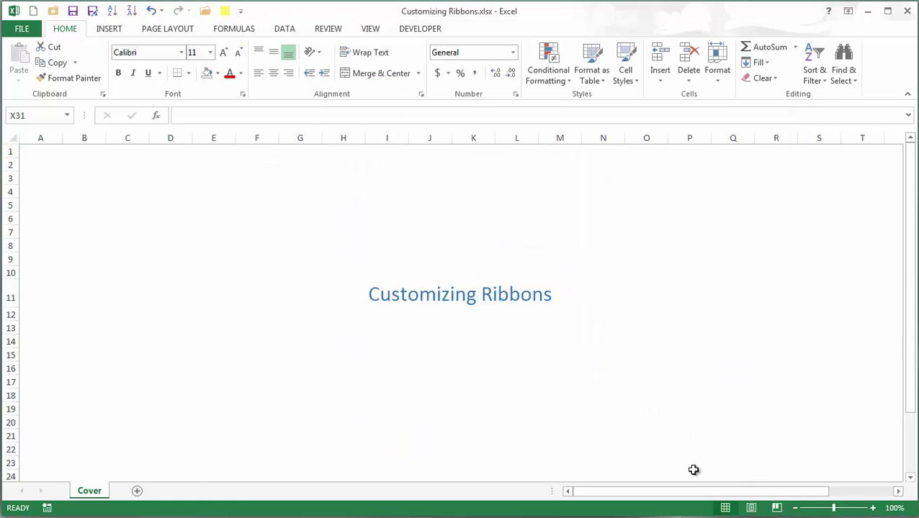
click(284, 32)
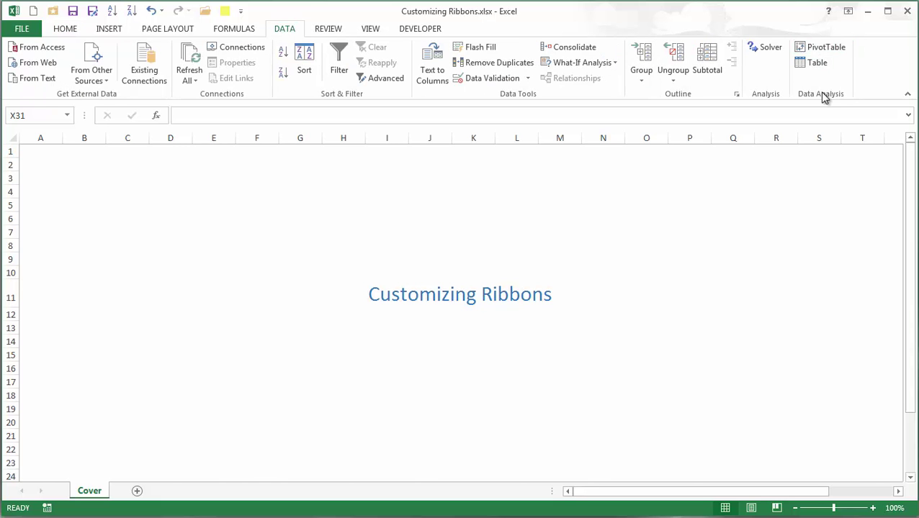
Reopen the ribbon customization, create a new tab after Developer, and name it "My Macros".
right_click(292, 28)
click(342, 69)
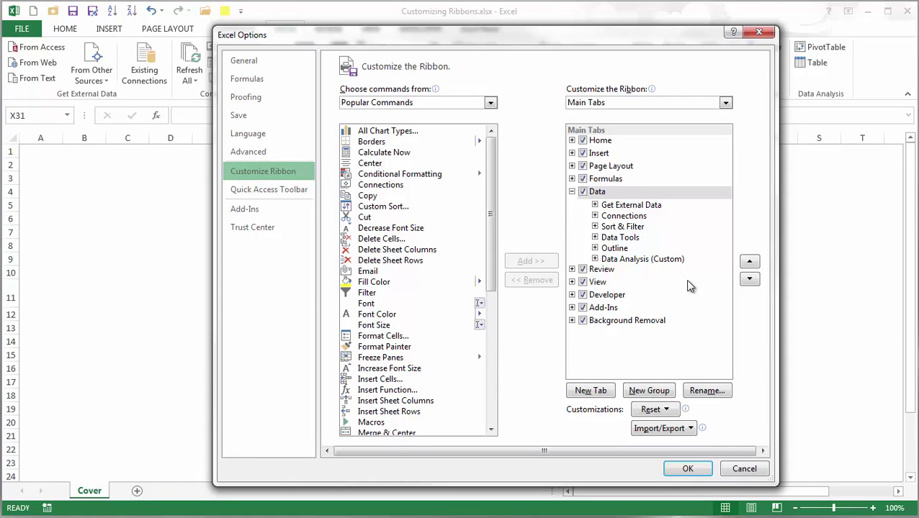
click(605, 297)
click(598, 390)
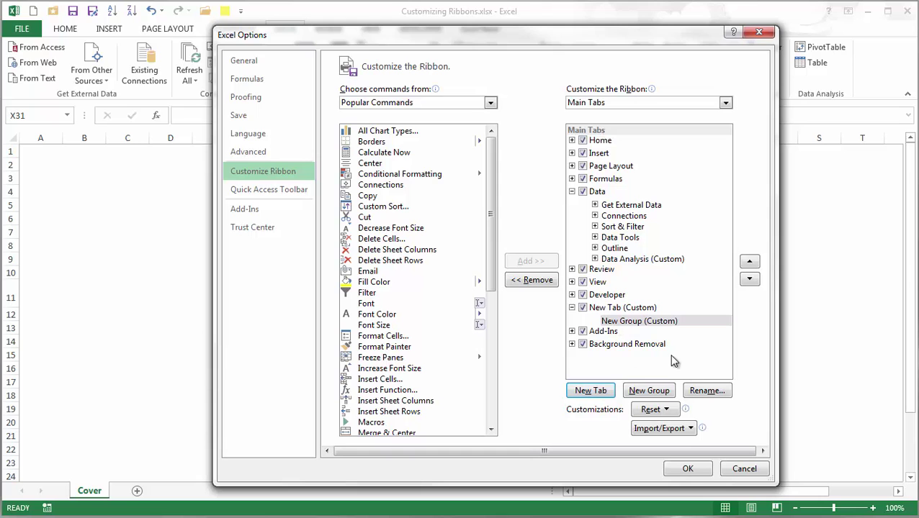
click(612, 308)
click(707, 391)
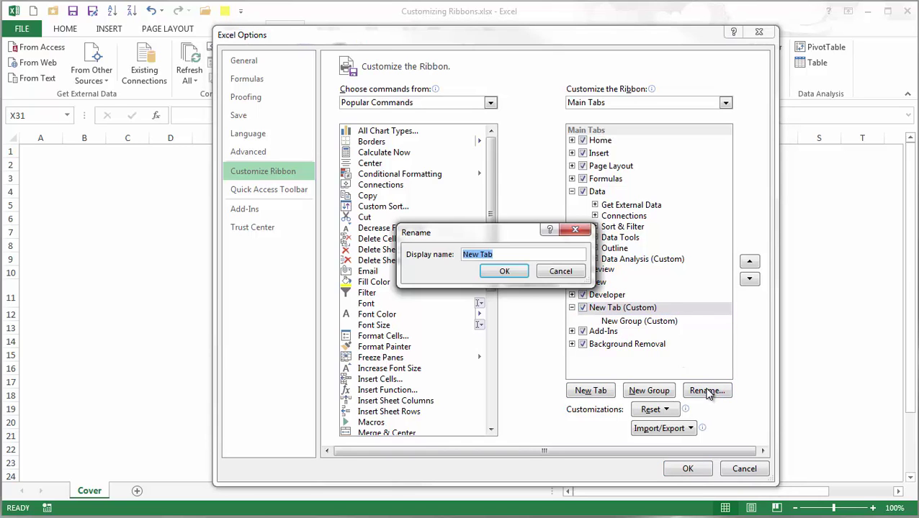
text(My Macros)
click(503, 272)
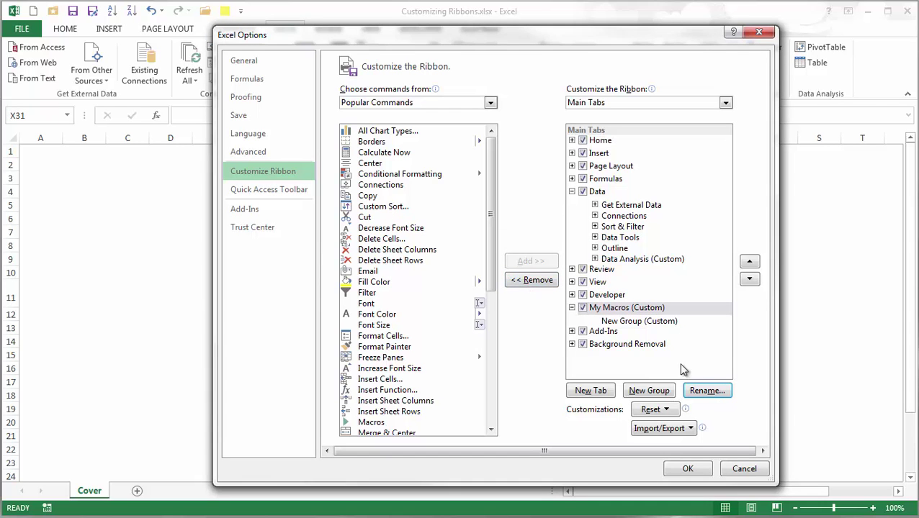
Rename the new group inside the My Macros tab as "My Favorites".
click(614, 322)
click(697, 390)
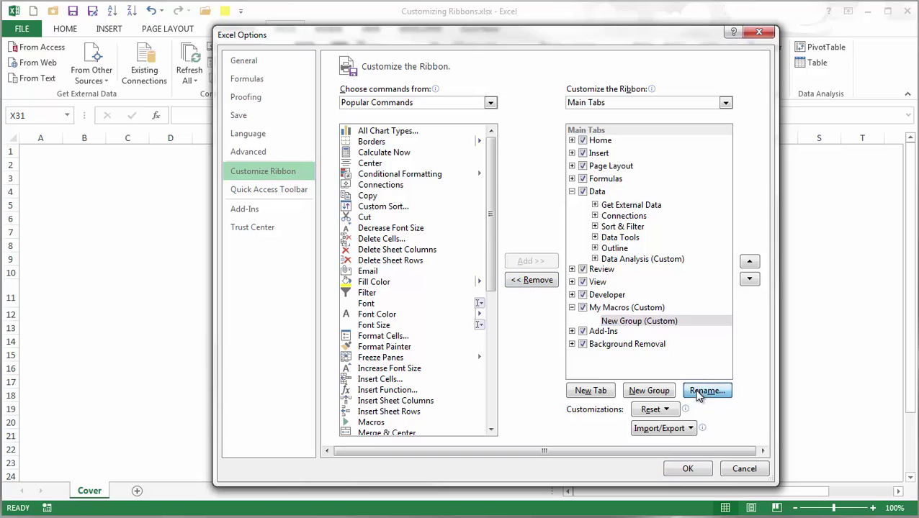
text(My )
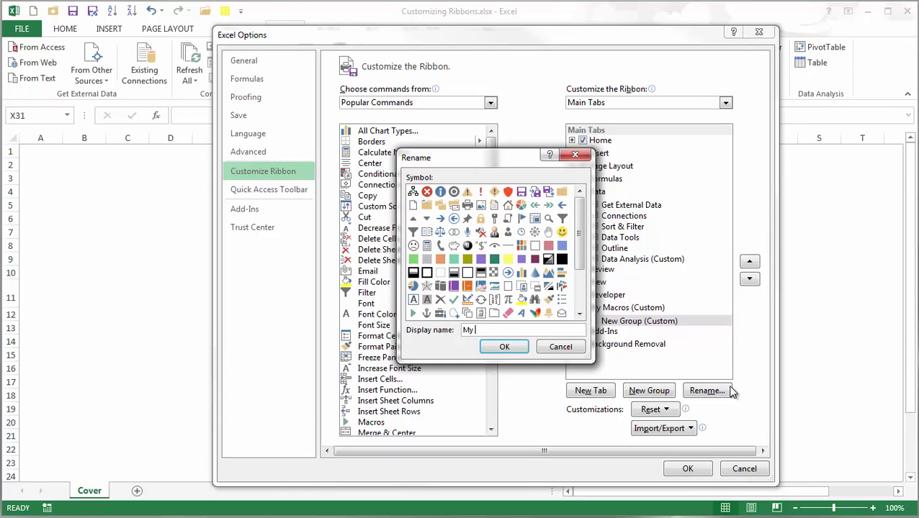
text(Favorites)
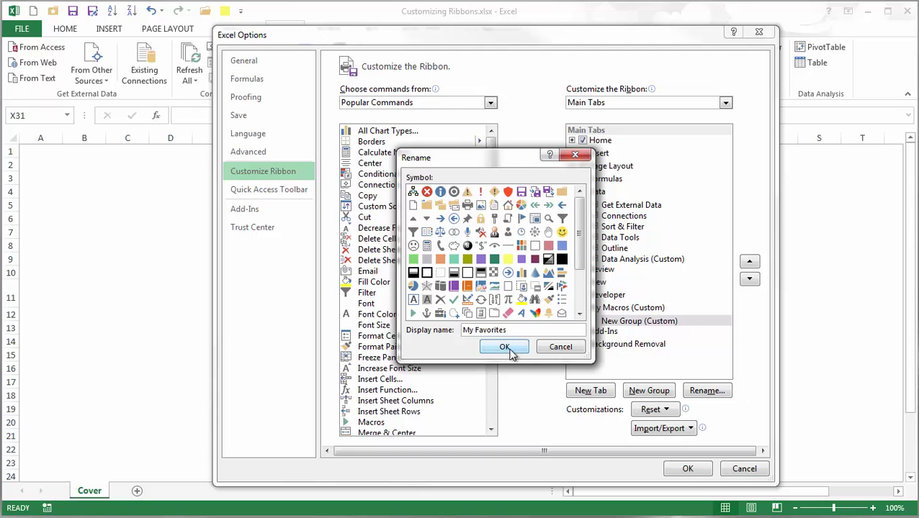
click(518, 349)
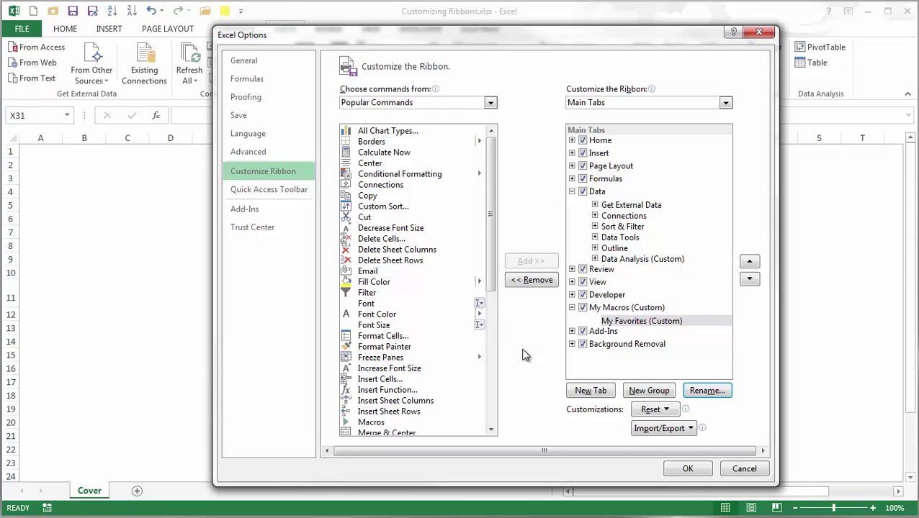
Add the blue and yellow background macros from PERSONAL.XLSB to the My Favorites group.
click(490, 103)
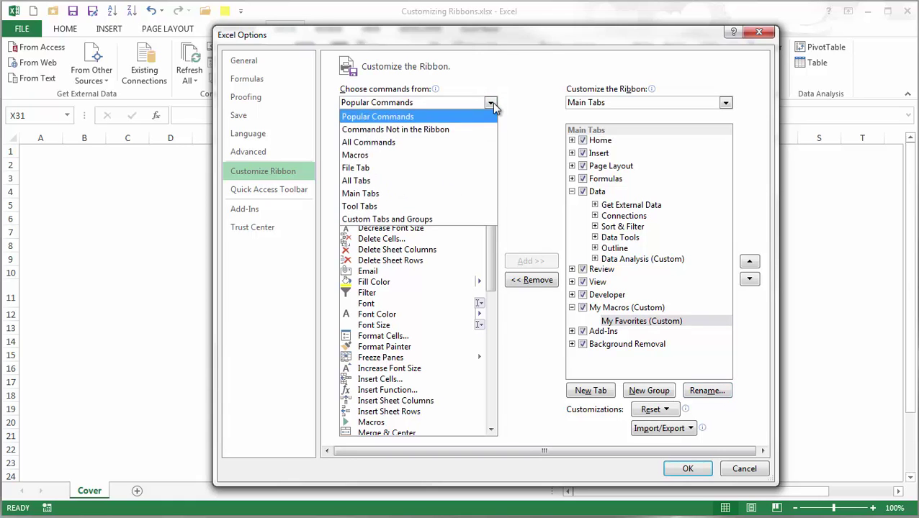
click(355, 154)
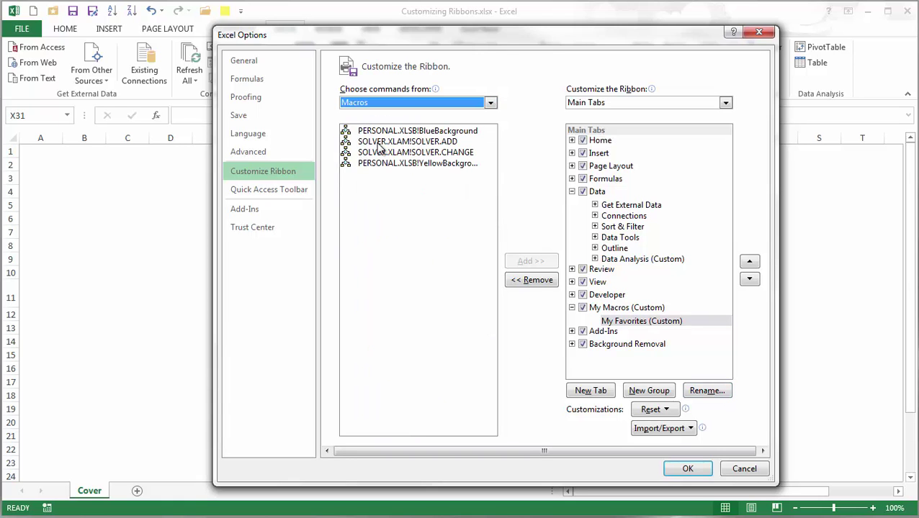
click(405, 132)
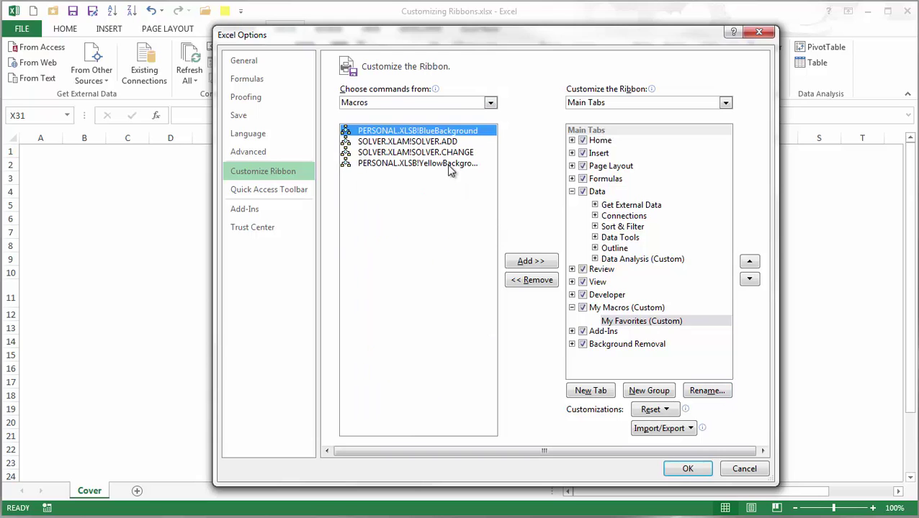
click(528, 261)
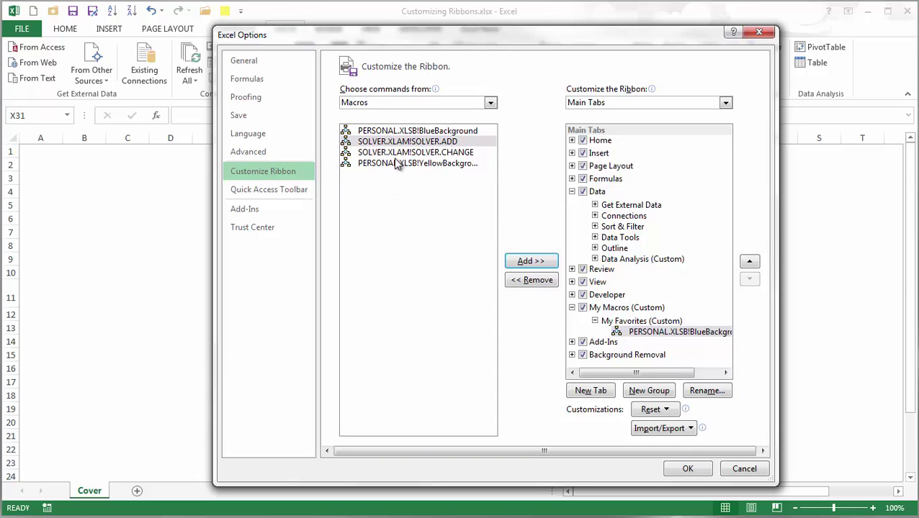
click(397, 164)
click(536, 261)
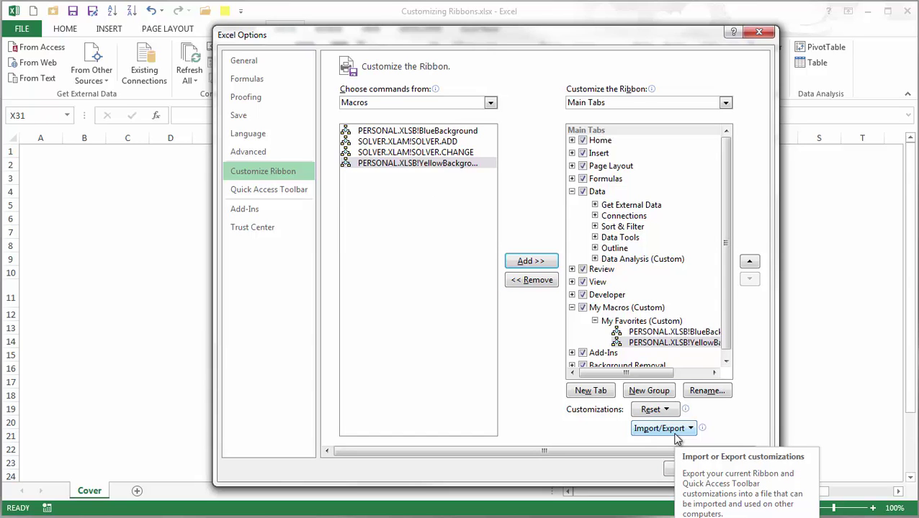
Give the blue background macro in My Favorites a blue square symbol and the display name "BlueBackground".
click(660, 332)
click(697, 392)
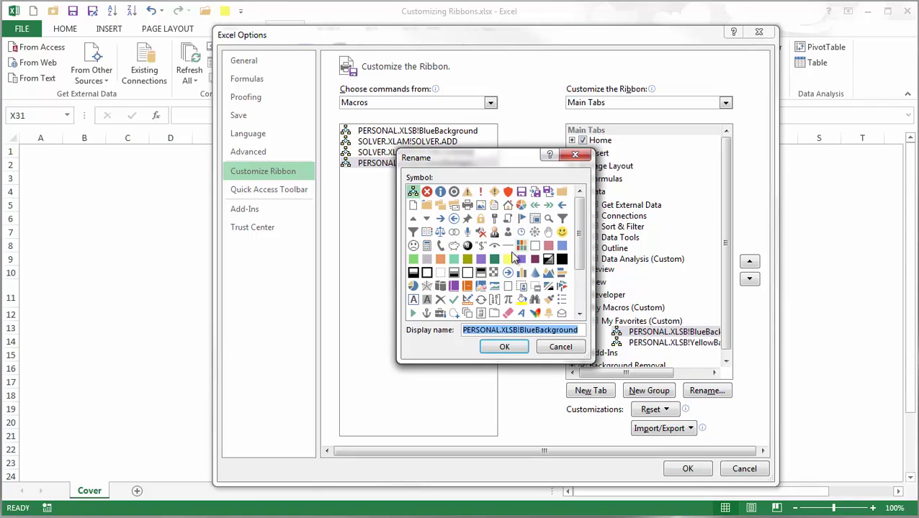
click(562, 245)
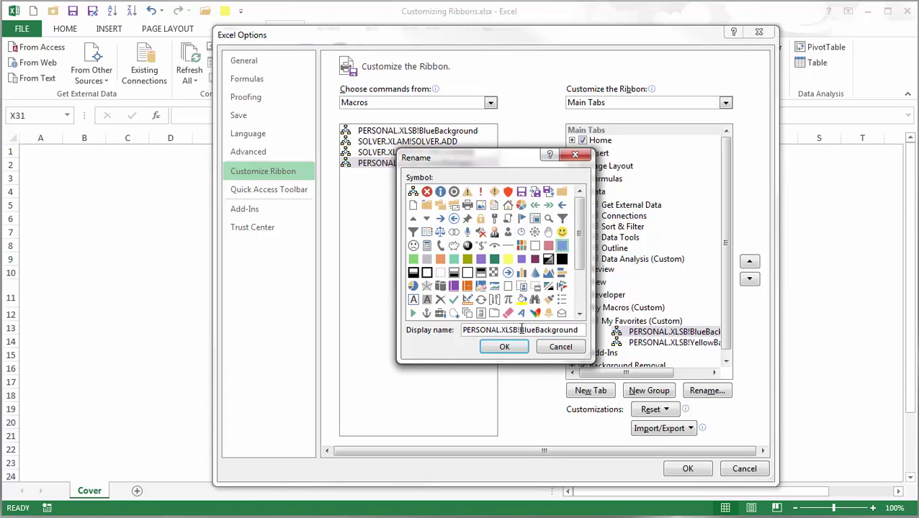
double_click(516, 331)
click(521, 330)
drag(520, 330, 386, 331)
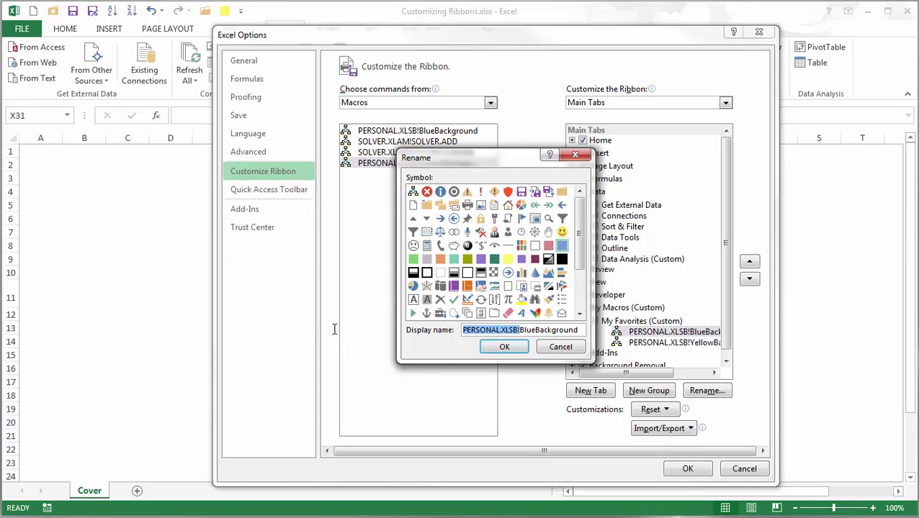
key(BackSpace)
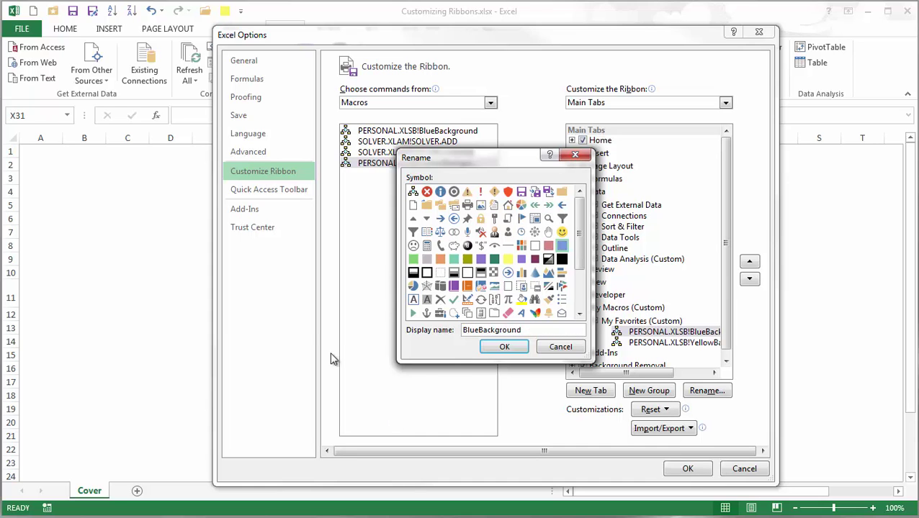
click(522, 347)
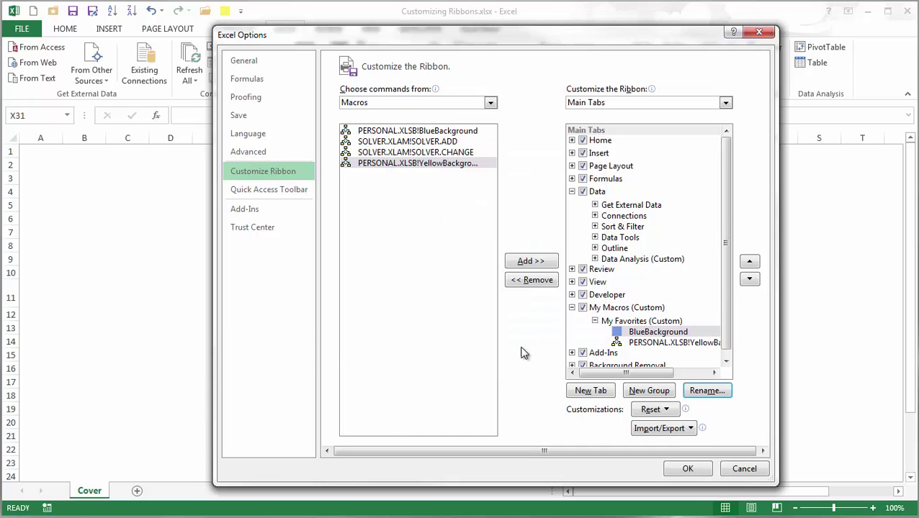
Give the yellow background macro in My Favorites a yellow square symbol and the display name "YellowBackground", and apply the ribbon customization.
click(659, 343)
click(704, 390)
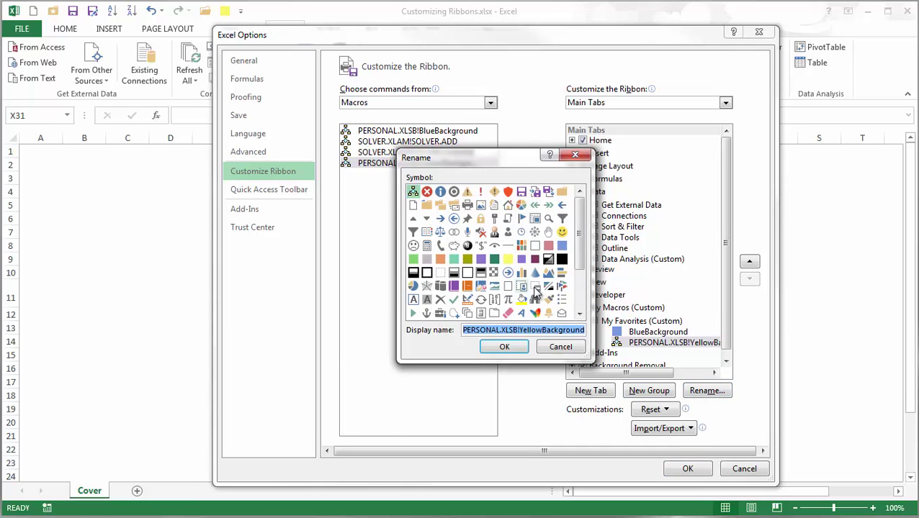
click(508, 260)
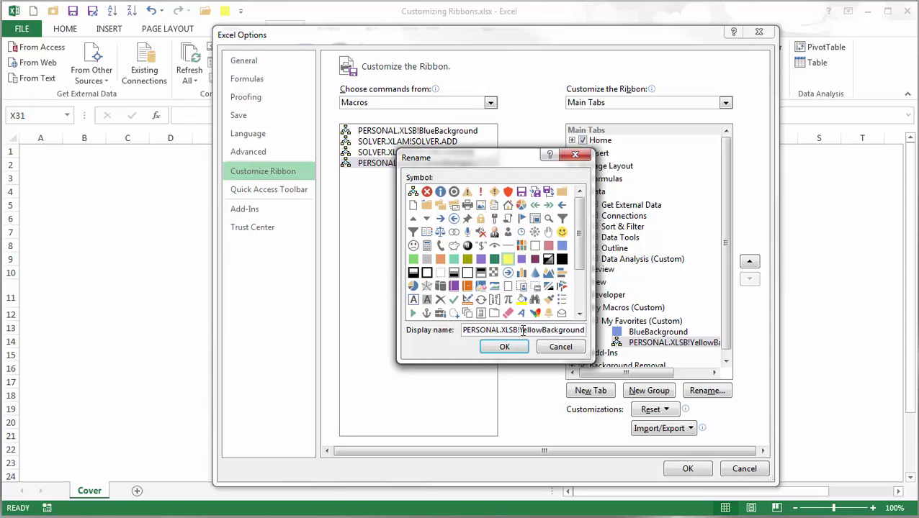
double_click(523, 330)
drag(523, 330, 297, 311)
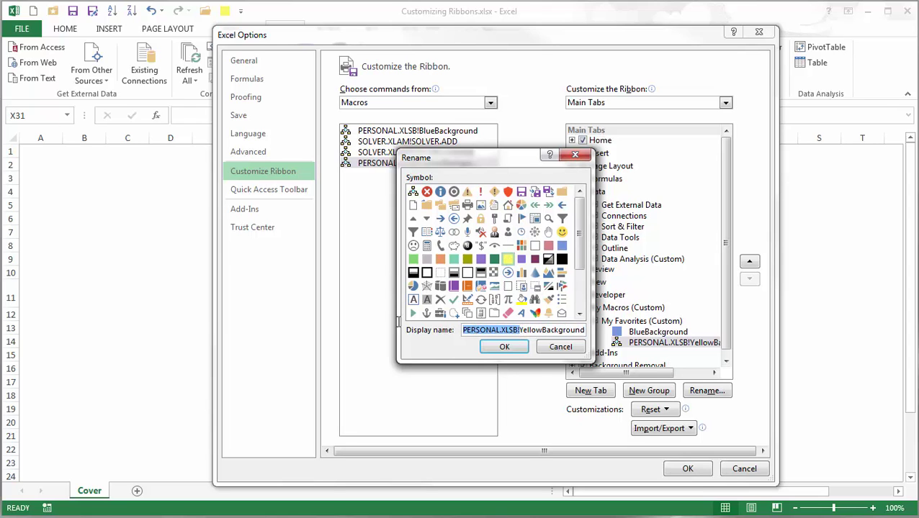
key(Delete)
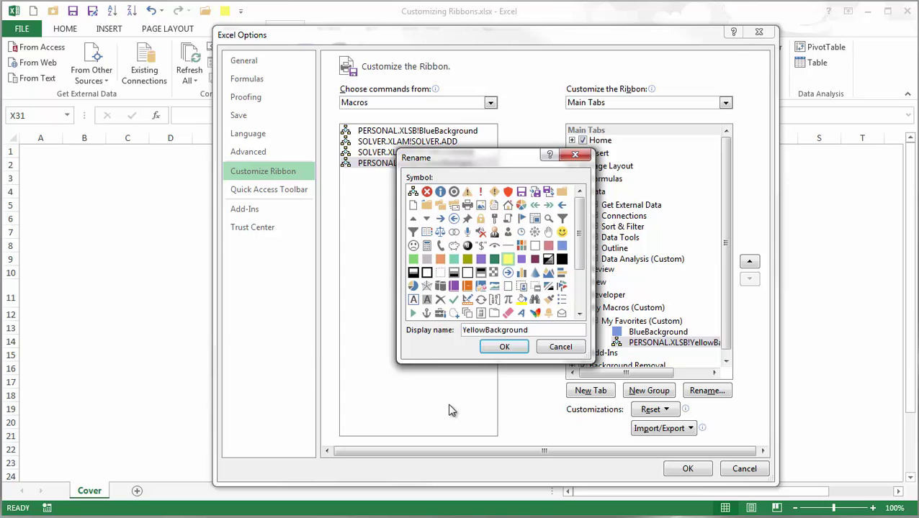
click(504, 347)
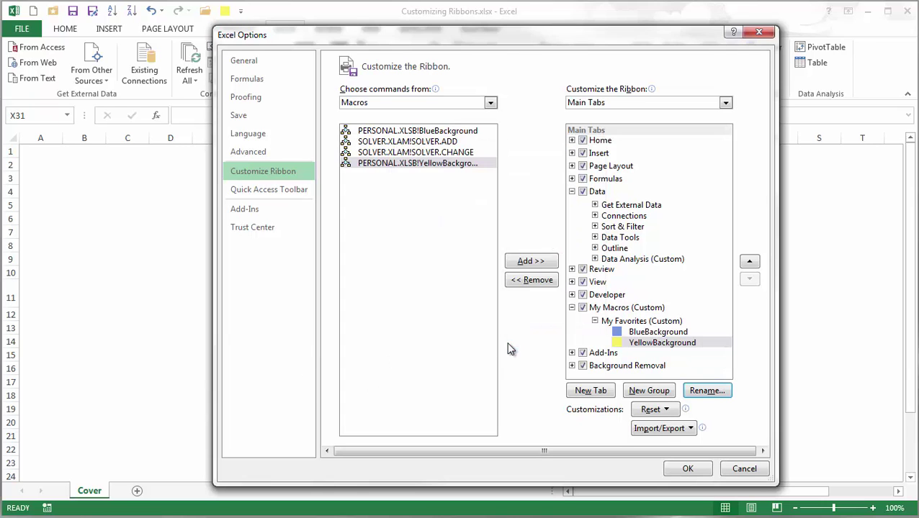
click(688, 470)
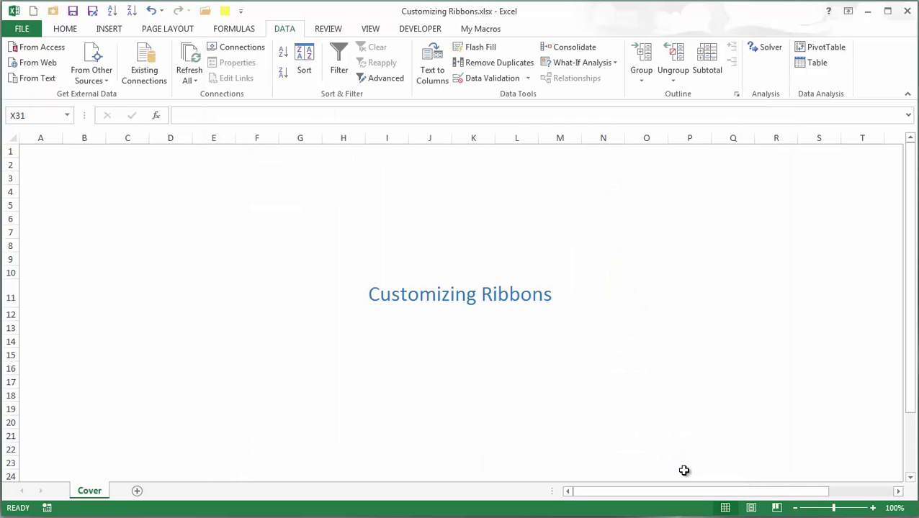
Run the BlueBackground macro on cells B5:E8 and the YellowBackground macro on cells G5:J8 from the My Favorites group.
click(482, 29)
drag(104, 205, 211, 242)
click(35, 54)
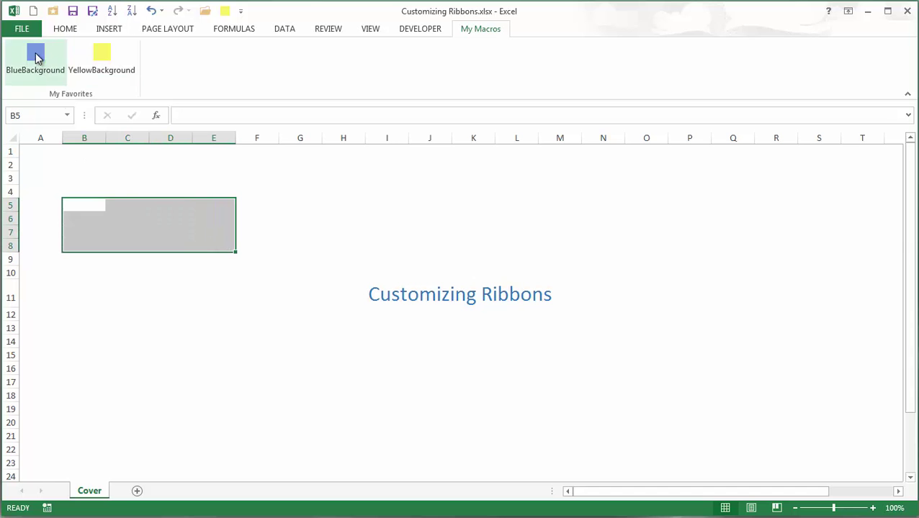
drag(300, 205, 395, 248)
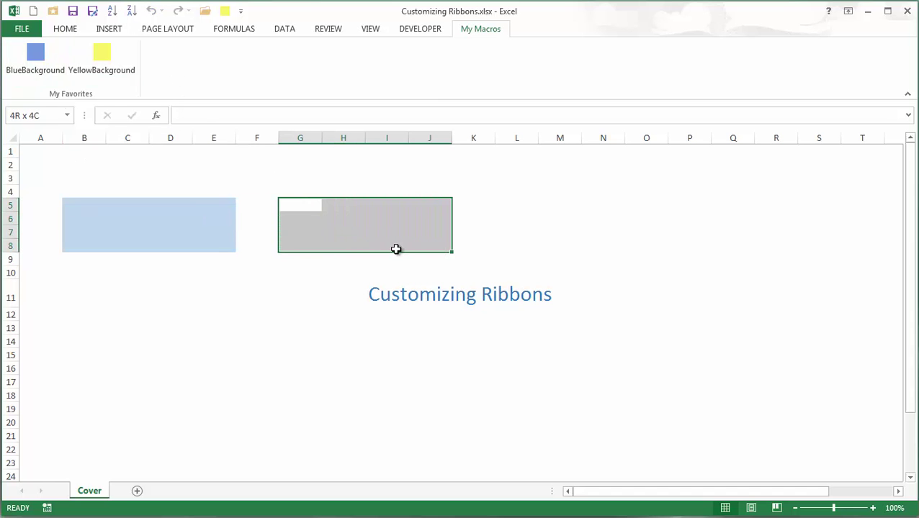
click(108, 56)
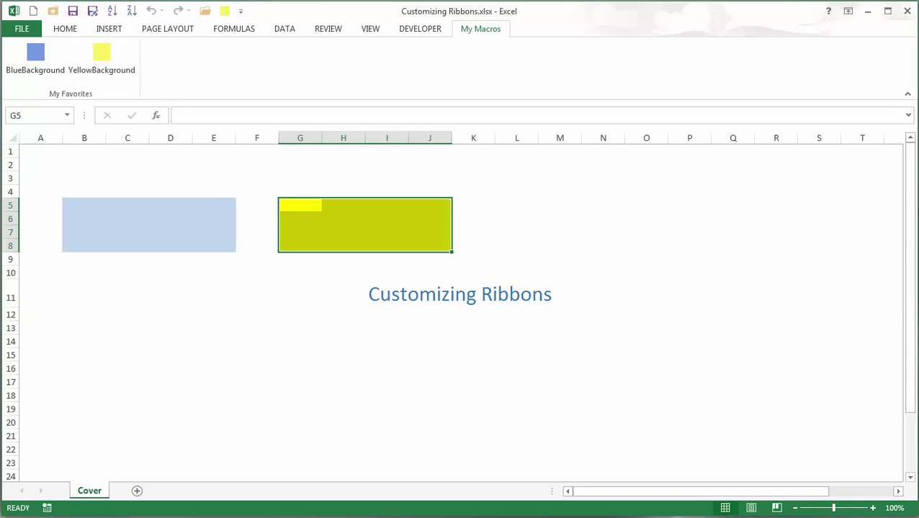